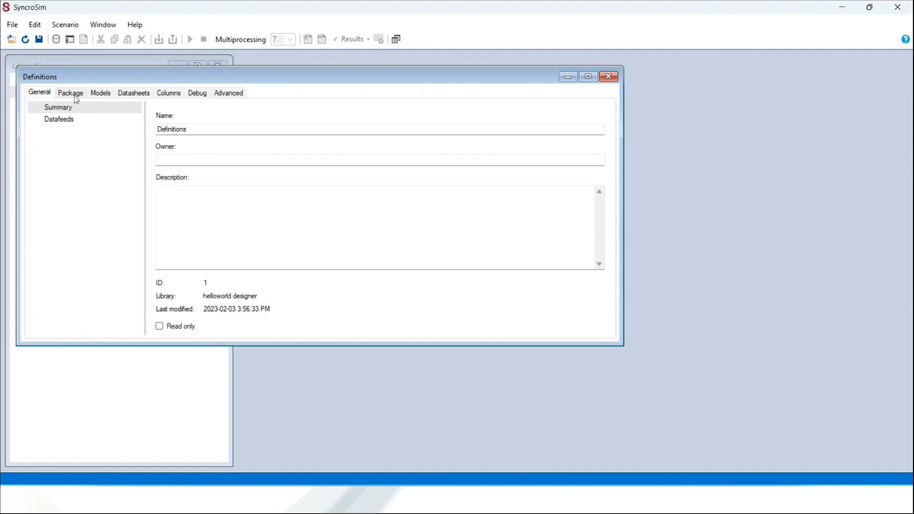
Tile Definitions, review helloworld's Name, Version and Display name, then list the model.R and model2.R scripts
left_click(395, 39)
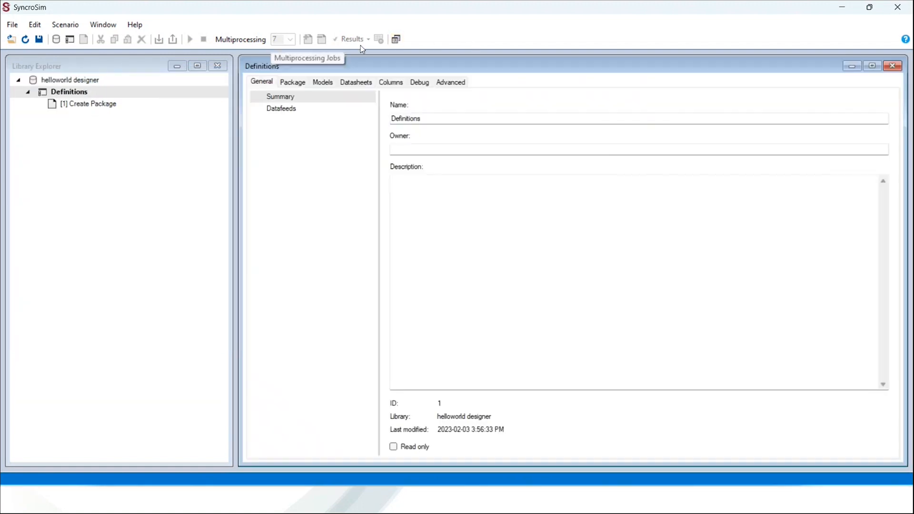
left_click(293, 83)
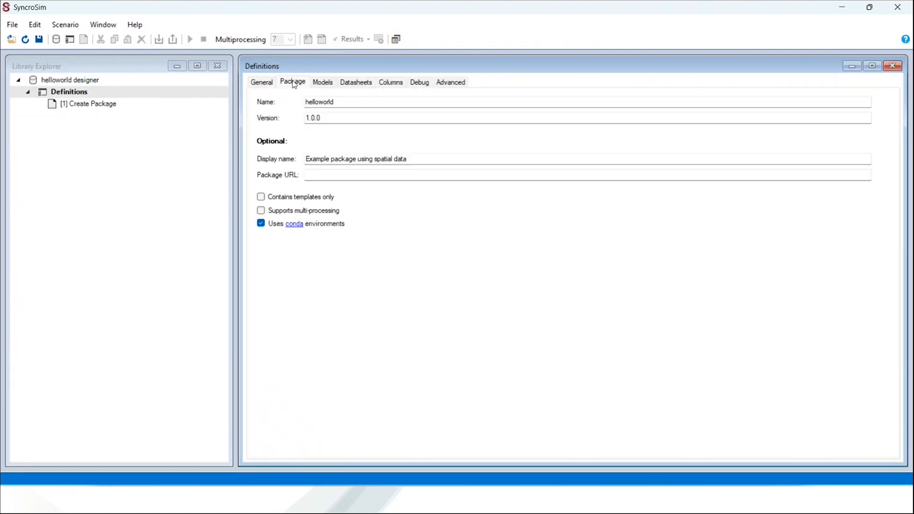
left_click(367, 102)
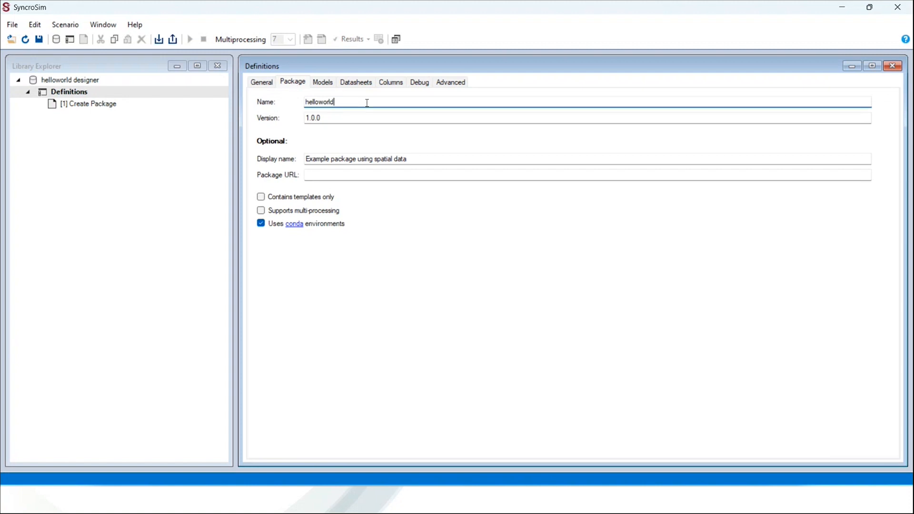
left_click(357, 117)
left_click(412, 161)
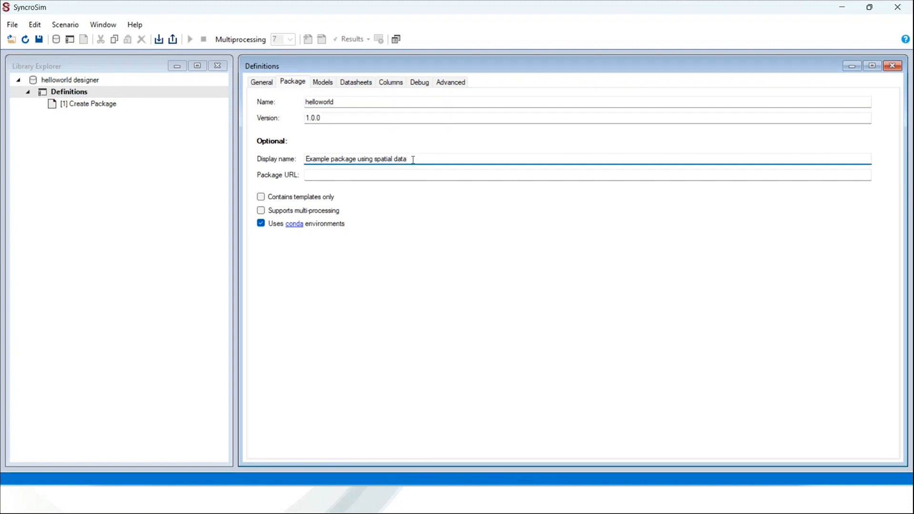
left_click(328, 85)
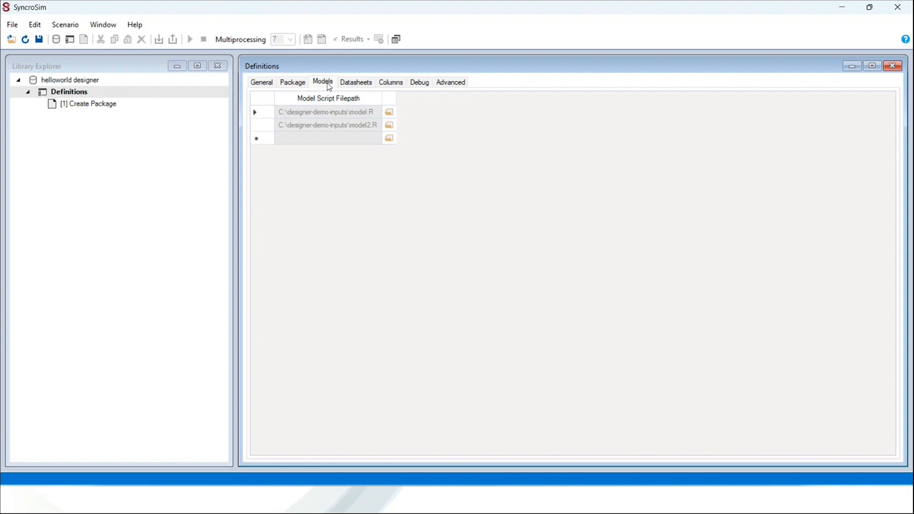
Show the Datasheets page listing InputDatasheet, IntermediateDatasheet, OutputDatasheet and RunControl
left_click(346, 82)
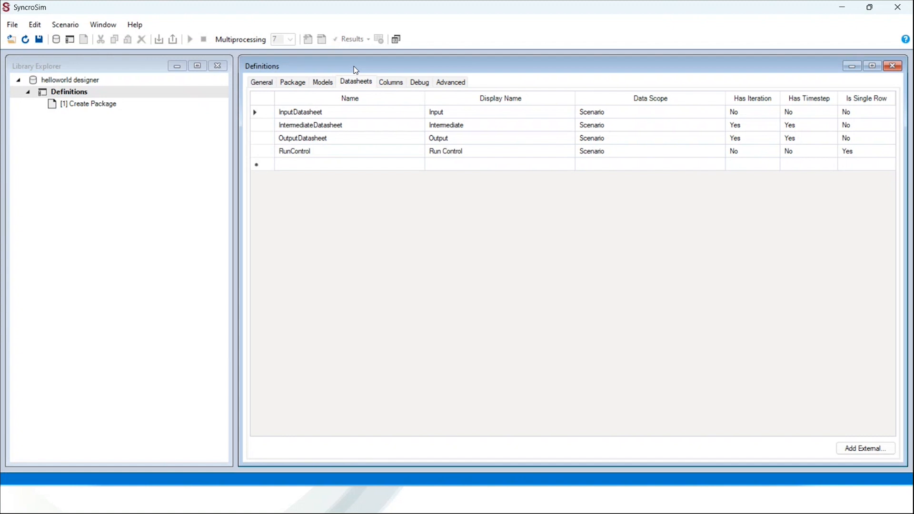
Add an Order column with RunControl 1, Input 2, Intermediate 3, Output 4, then view Columns
right_click(601, 207)
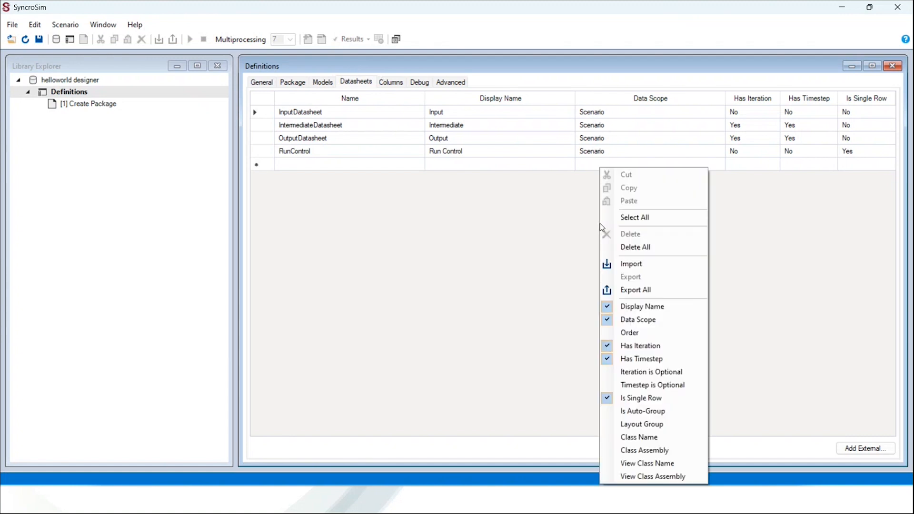
left_click(607, 333)
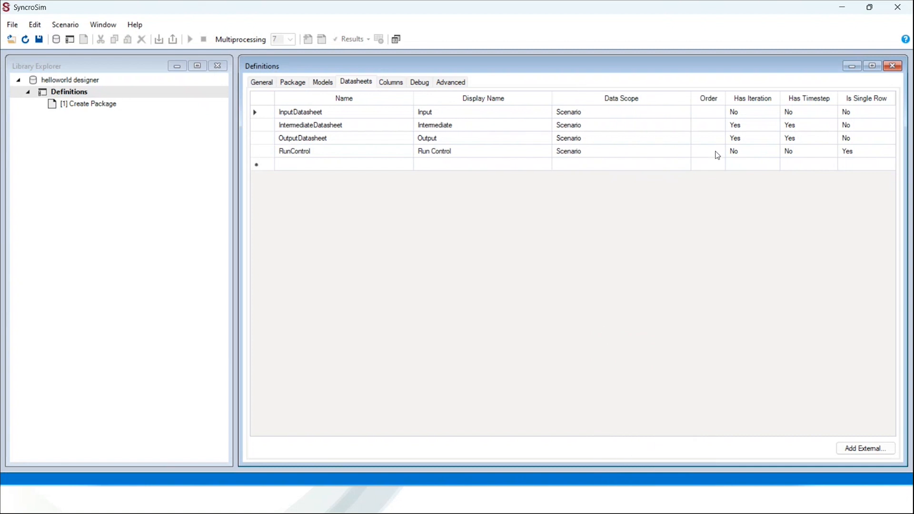
left_click(717, 155)
type("1")
left_click(717, 115)
type("2")
left_click(710, 129)
type("3")
left_click(711, 138)
type("4")
left_click(396, 84)
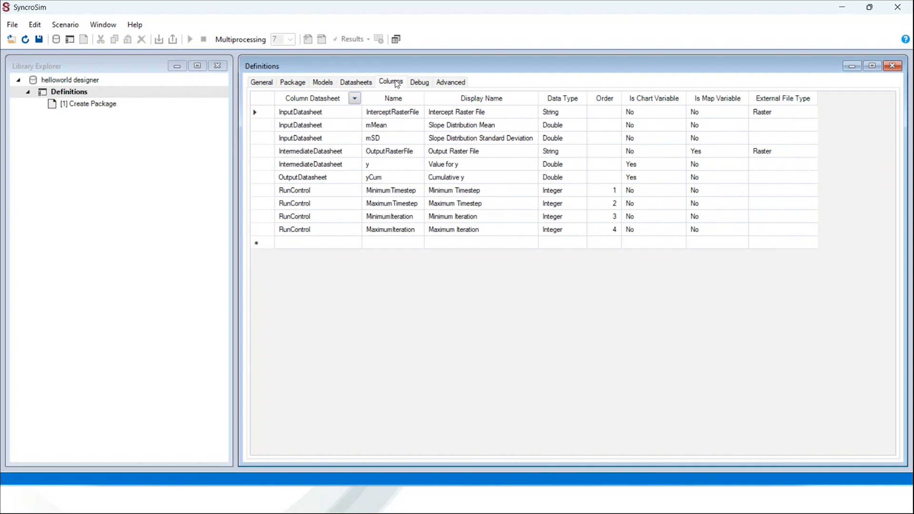
Show the Debug page, with launching a debug instance after building enabled
left_click(417, 83)
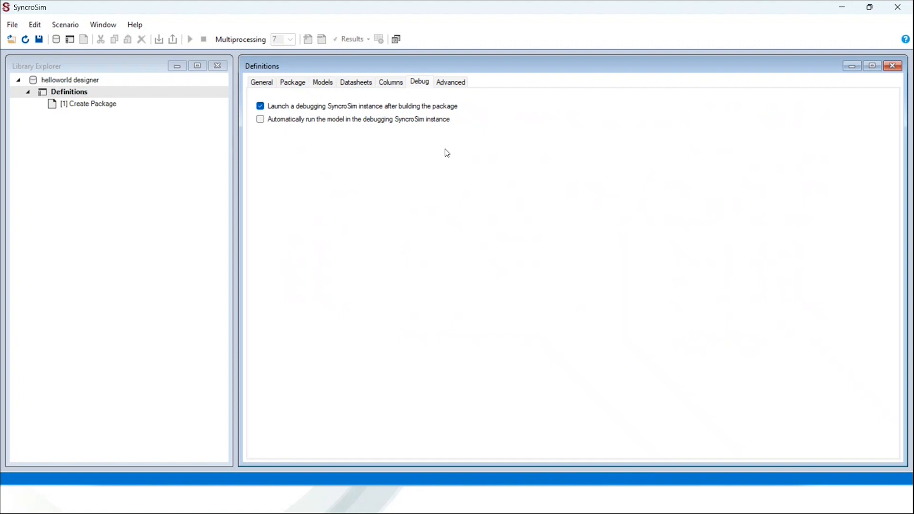
Show the Advanced page's Datasheets by Model mapping for model.R and model2.R
left_click(463, 83)
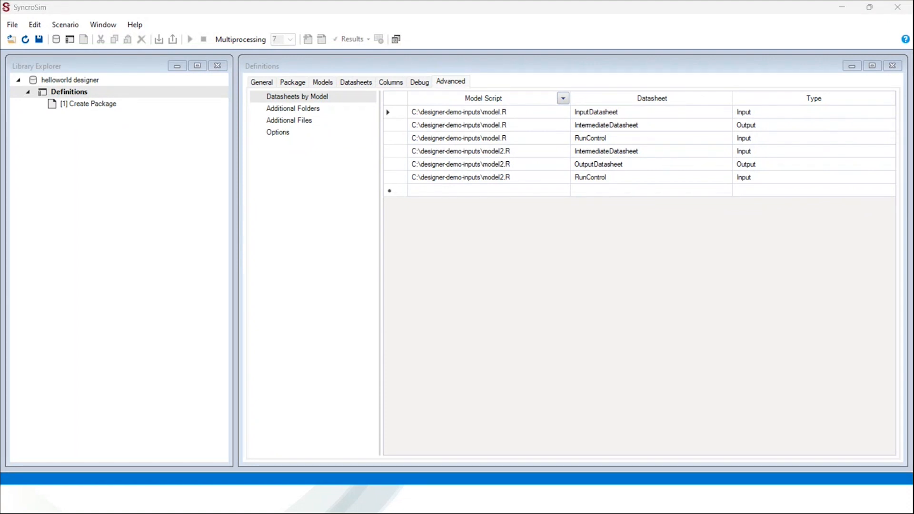
Run the [1] Create Package scenario, saving changes first
left_click(160, 105)
right_click(158, 105)
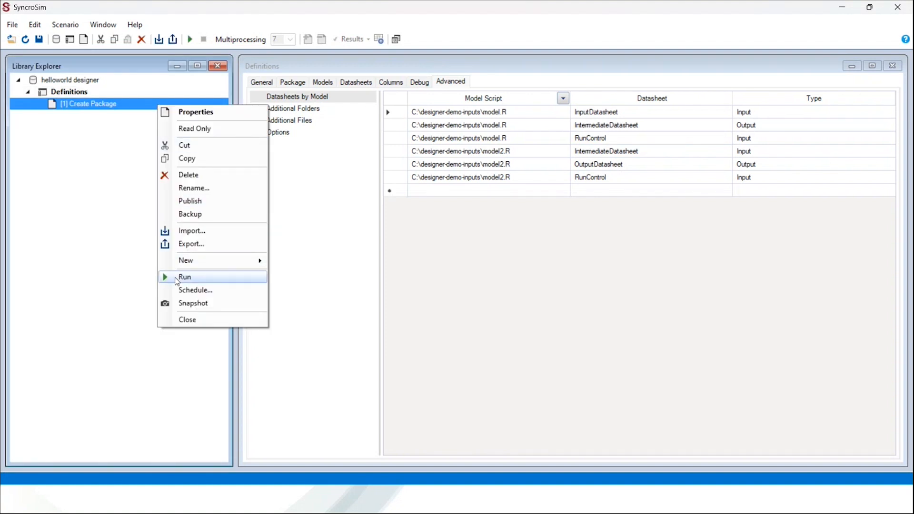
left_click(184, 277)
left_click(491, 286)
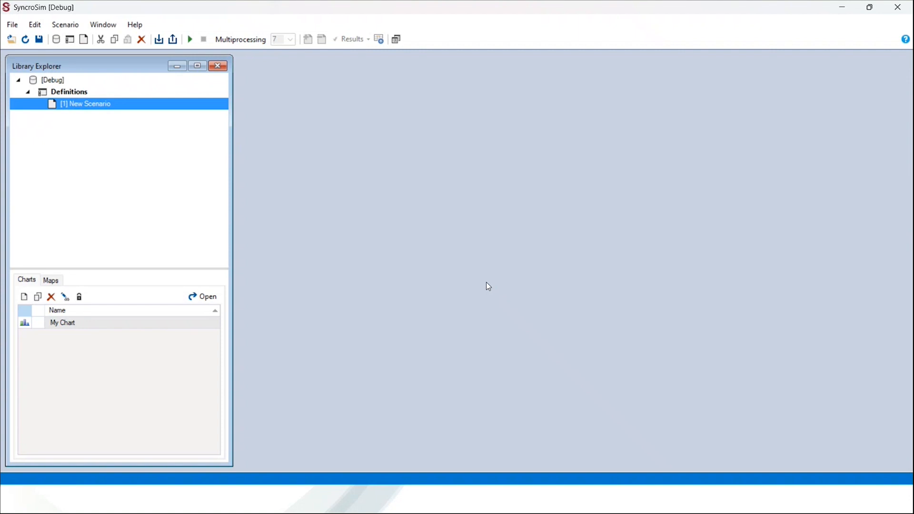
Open the debug instance's New Scenario tiled, viewing its Run Control and Input sheets
double_click(139, 104)
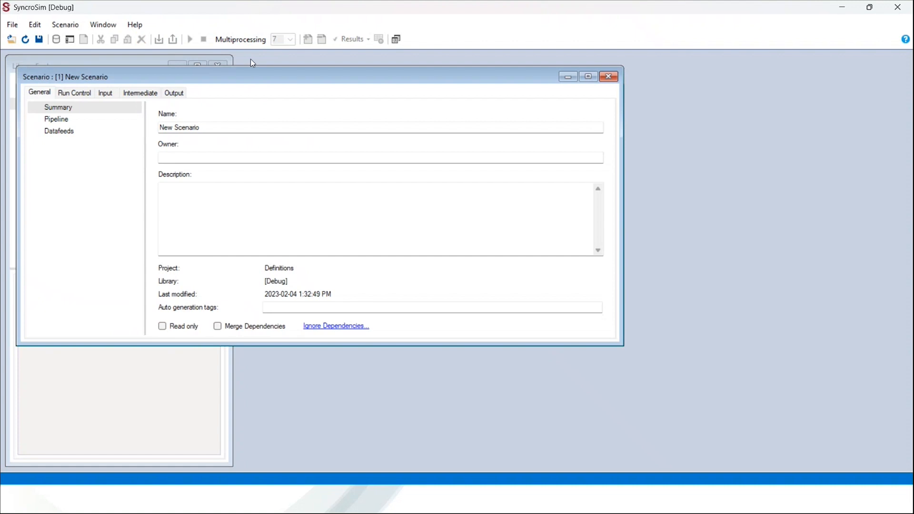
left_click(398, 42)
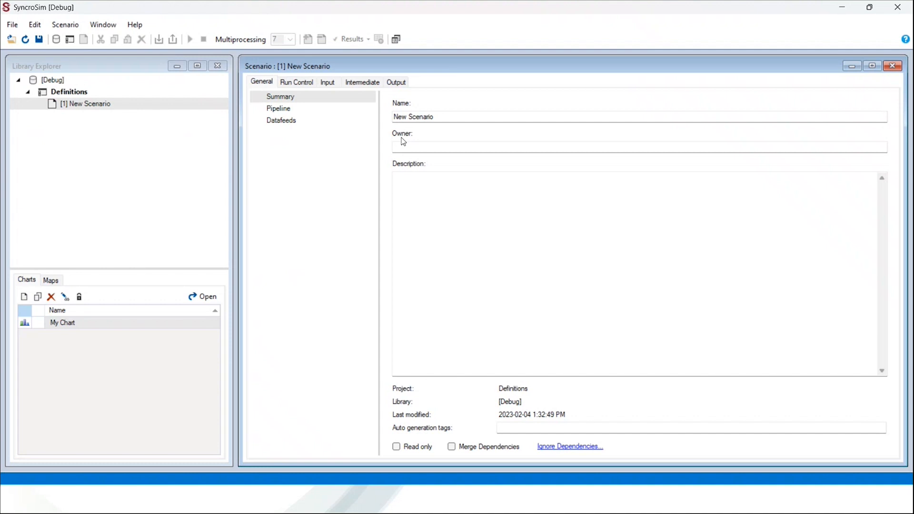
left_click(297, 82)
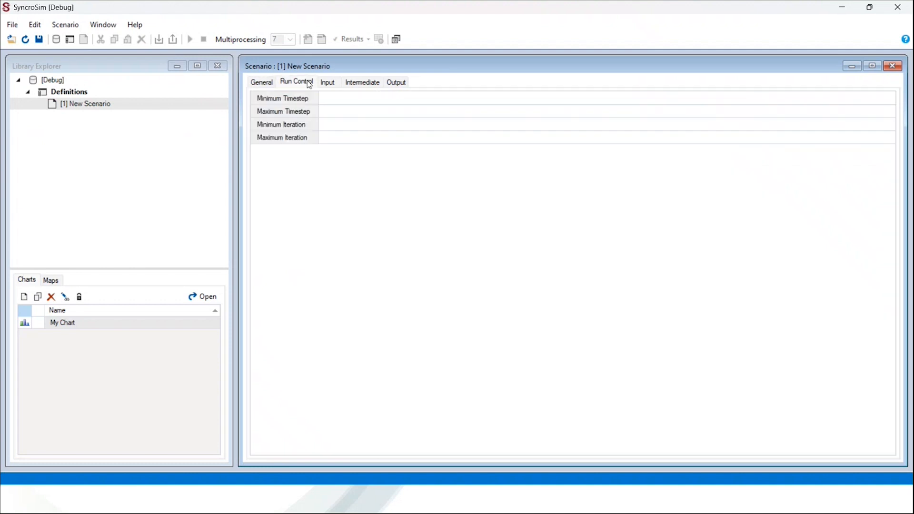
left_click(332, 85)
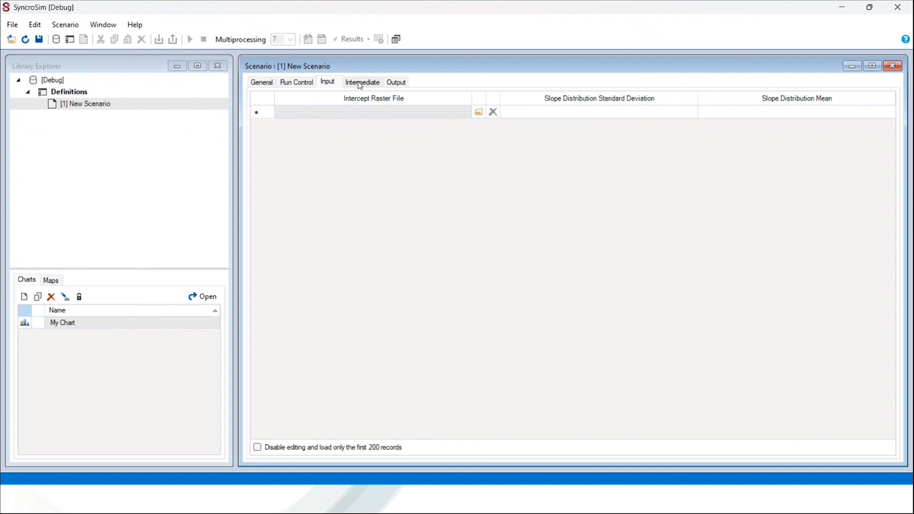
Set iterations to 1 and add an Input row: input-raster.tif, standard deviation 1, mean 0
left_click(307, 85)
key("Return")
left_click(327, 81)
left_click(479, 112)
double_click(210, 140)
left_click(599, 113)
type("1")
key("Tab")
type("0")
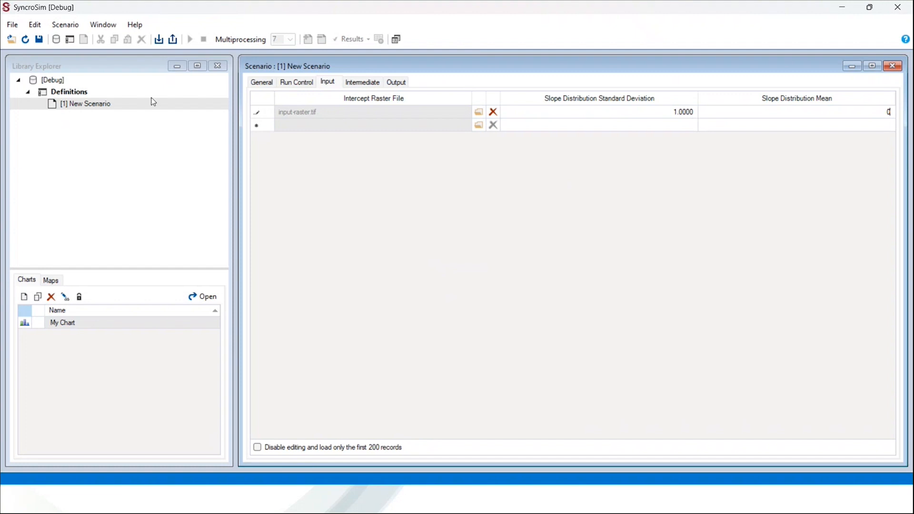
Save and run [1] New Scenario, finishing as result 2 with status Done
right_click(132, 104)
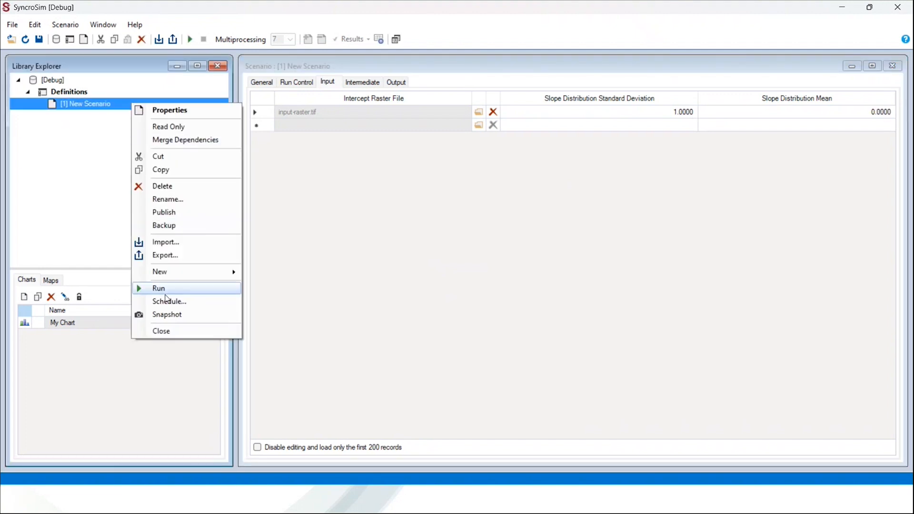
left_click(147, 288)
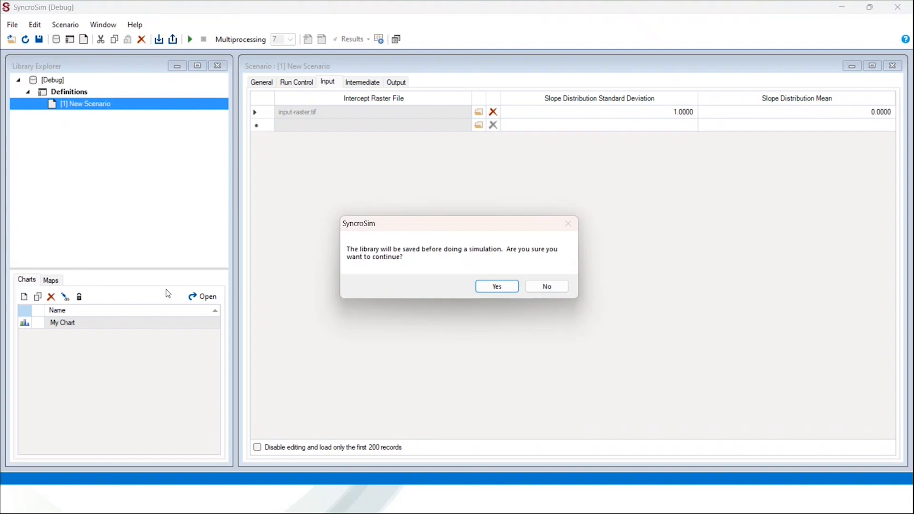
left_click(496, 286)
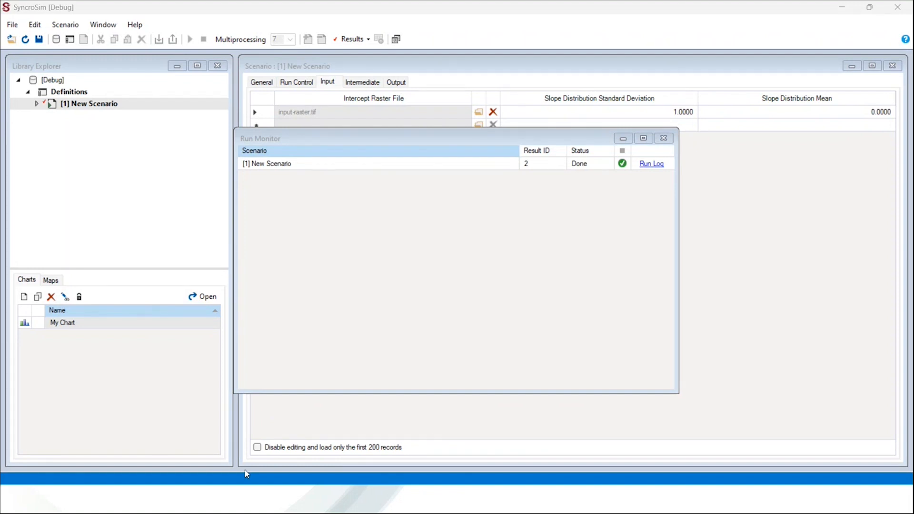
left_click(89, 328)
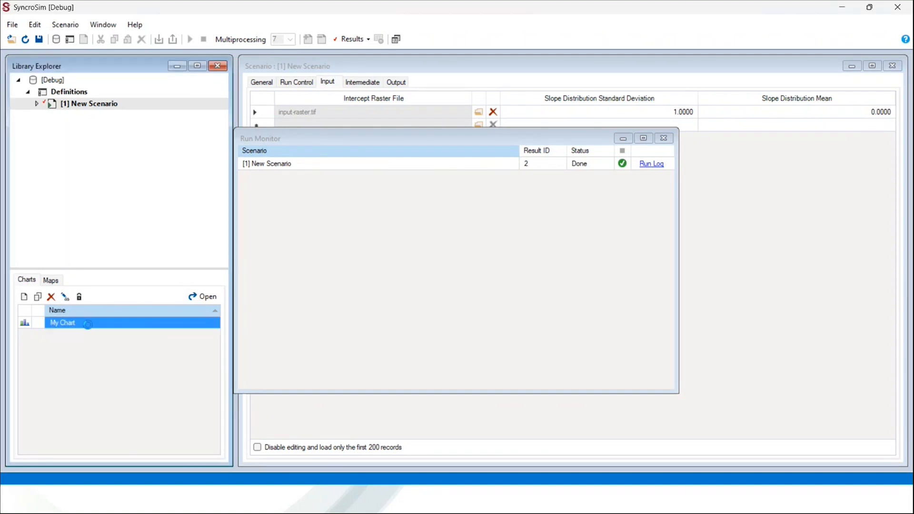
Open My Chart tiled, showing Intermediate Value for y and Output Cumulative y over timesteps 1–5
double_click(89, 329)
left_click(396, 40)
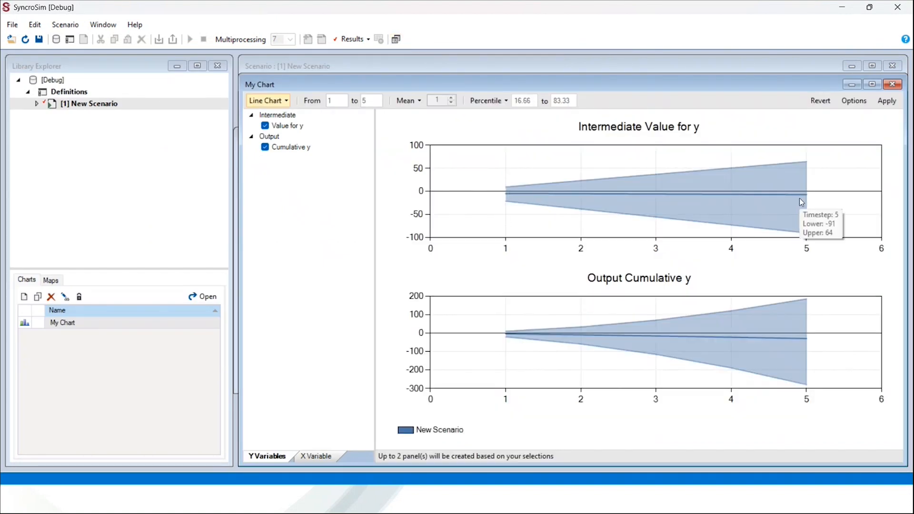
mouse_move(512, 341)
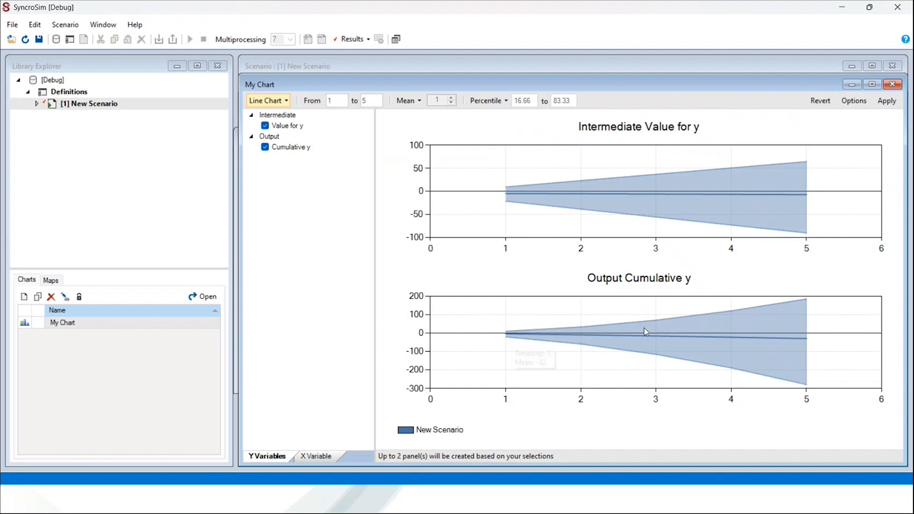
mouse_move(790, 331)
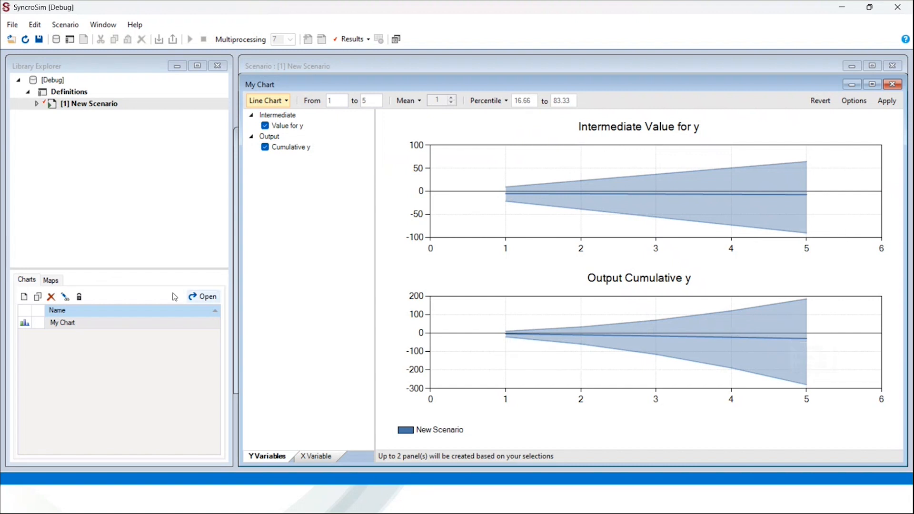
left_click(50, 280)
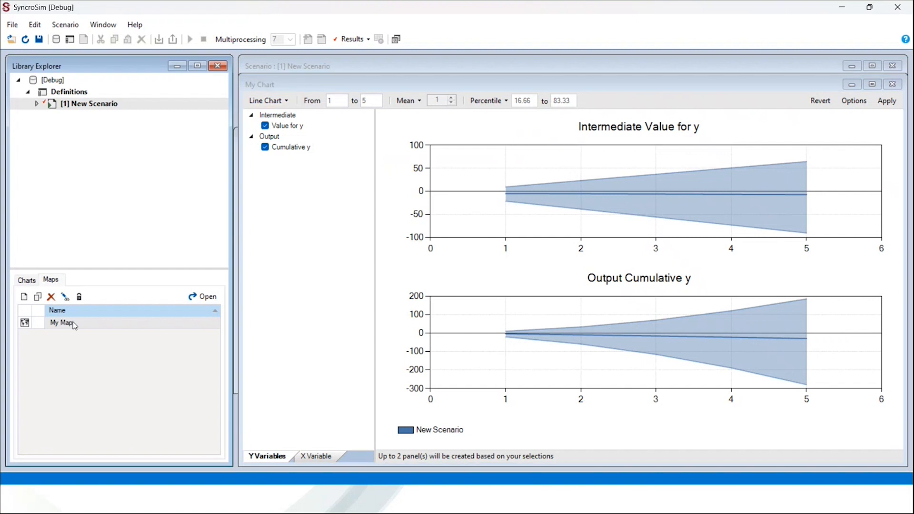
Display My Map's output rasters for timesteps 1, 3 and 5, then close the debug instance and save its library
double_click(74, 325)
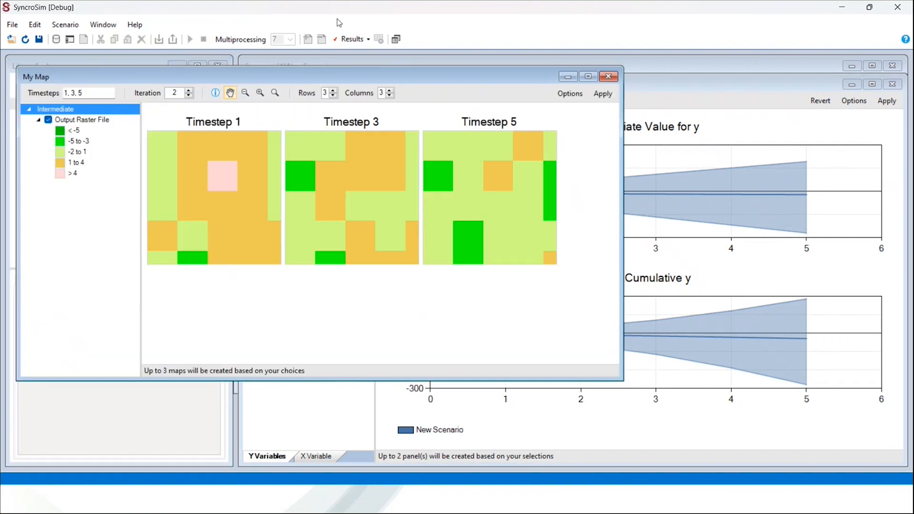
left_click(396, 39)
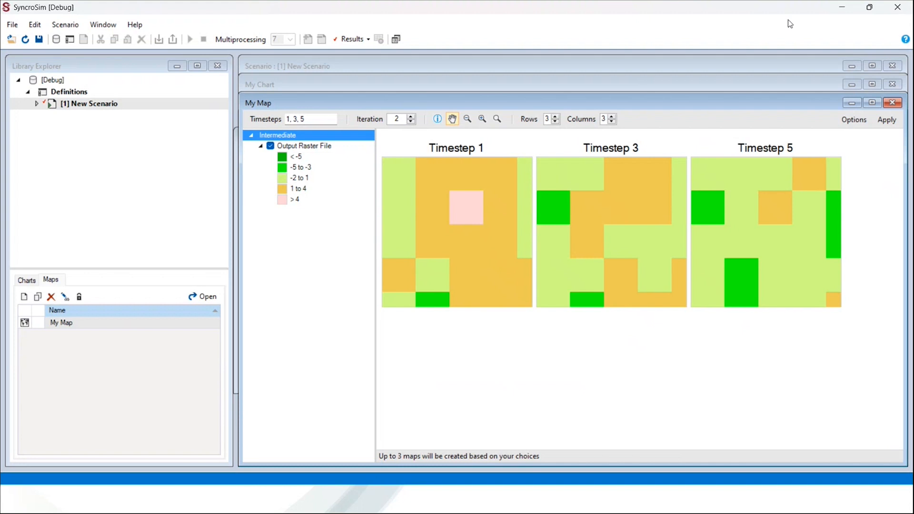
left_click(893, 6)
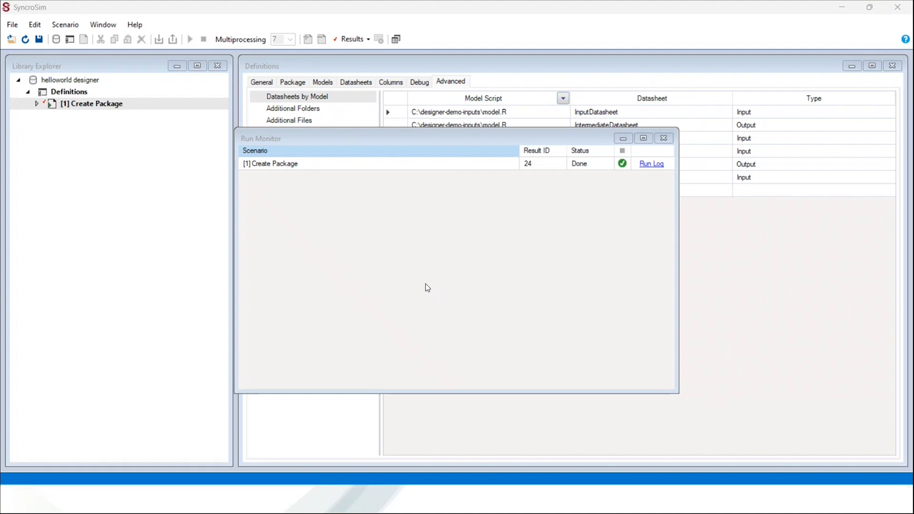
Open result [24] under Create Package and dock it in the main area
left_click(401, 281)
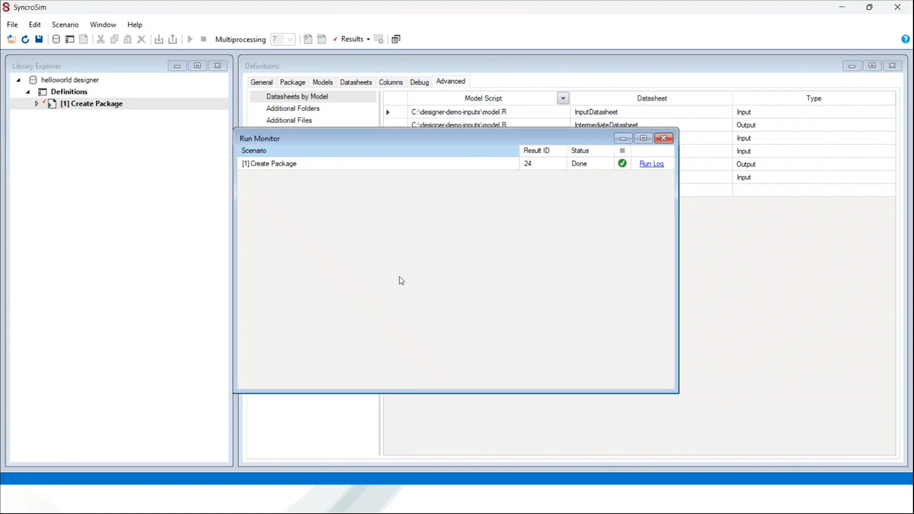
left_click(37, 104)
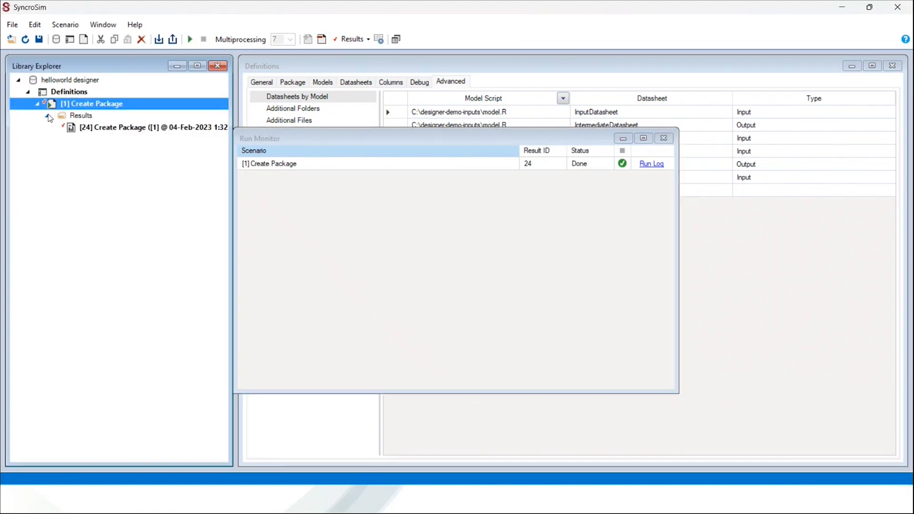
double_click(89, 128)
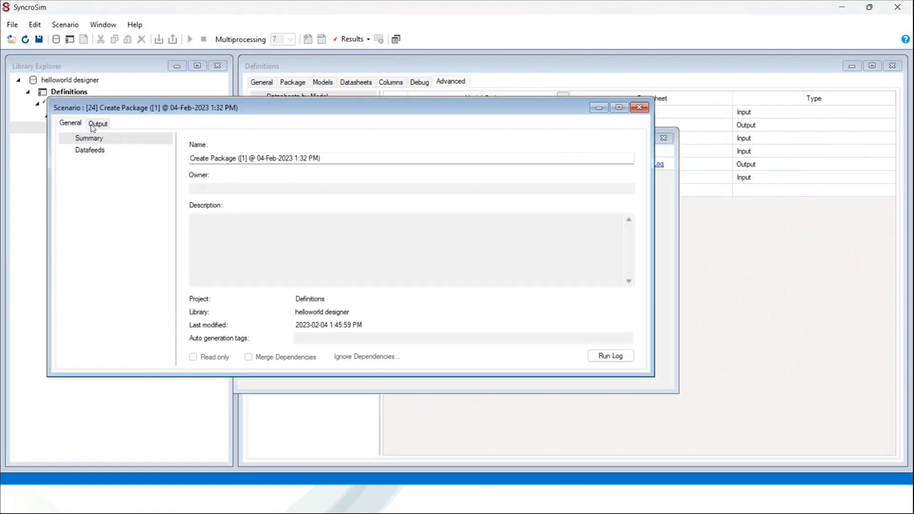
left_click(396, 39)
Export the result's output files, including the .ssimpkg, to C:\demo-designer-outputs
left_click(293, 99)
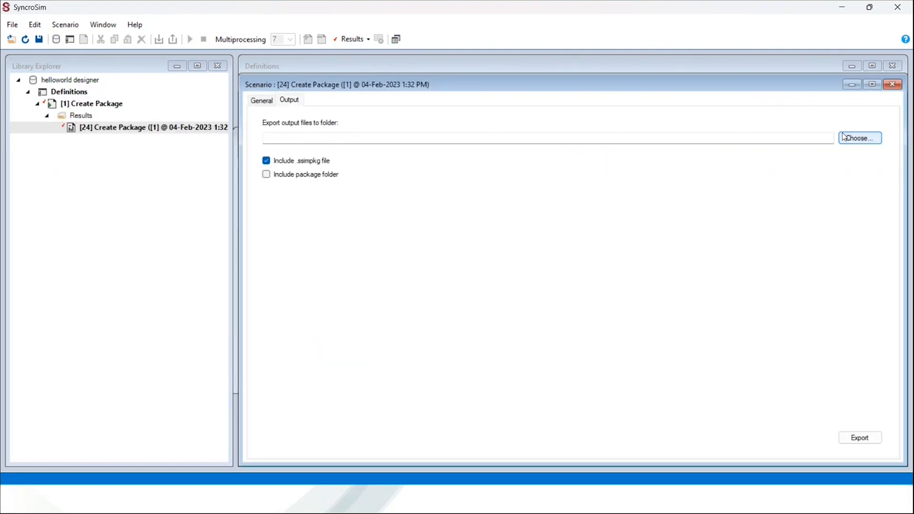
left_click(860, 138)
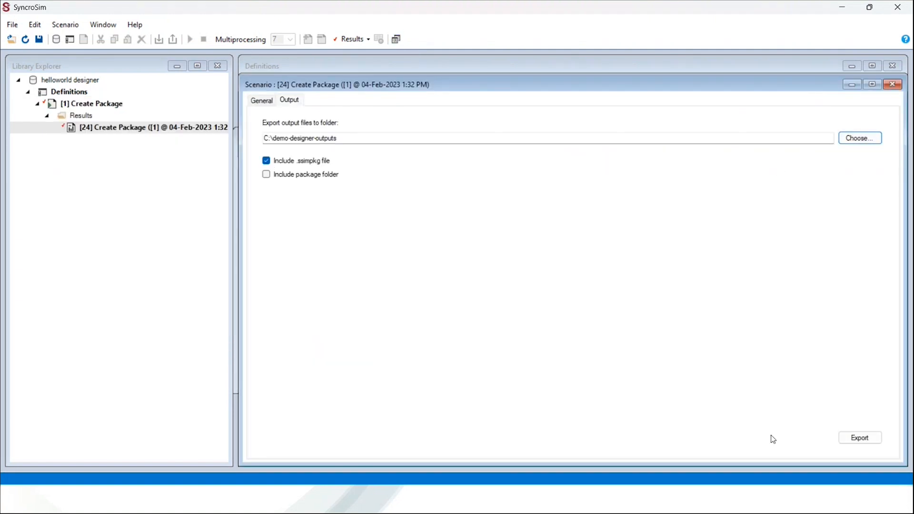
left_click(869, 440)
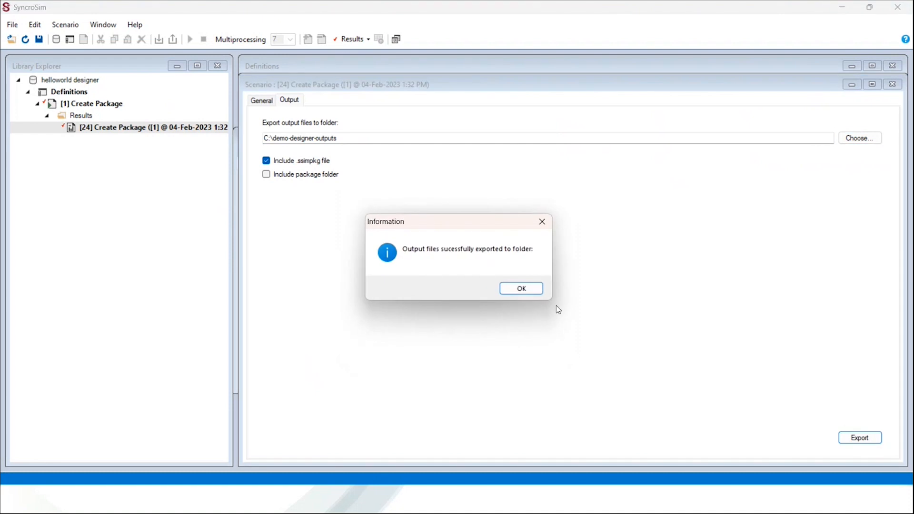
left_click(530, 295)
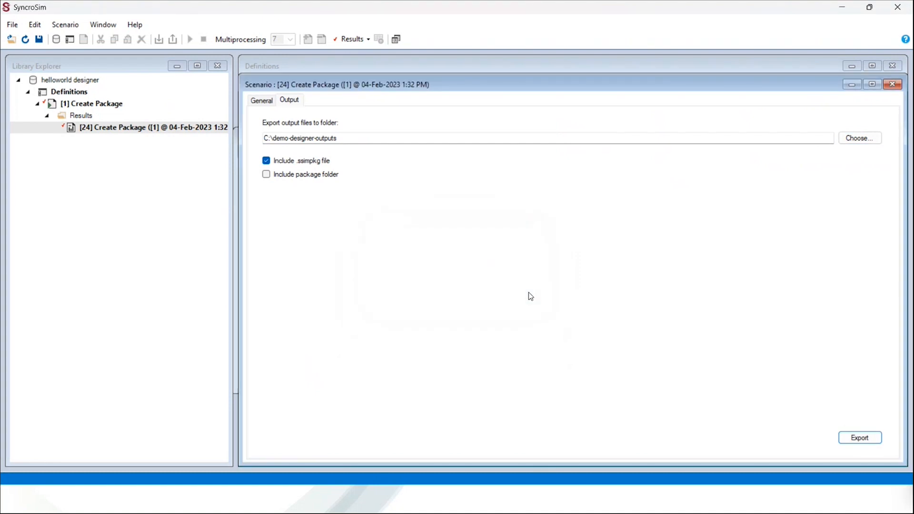